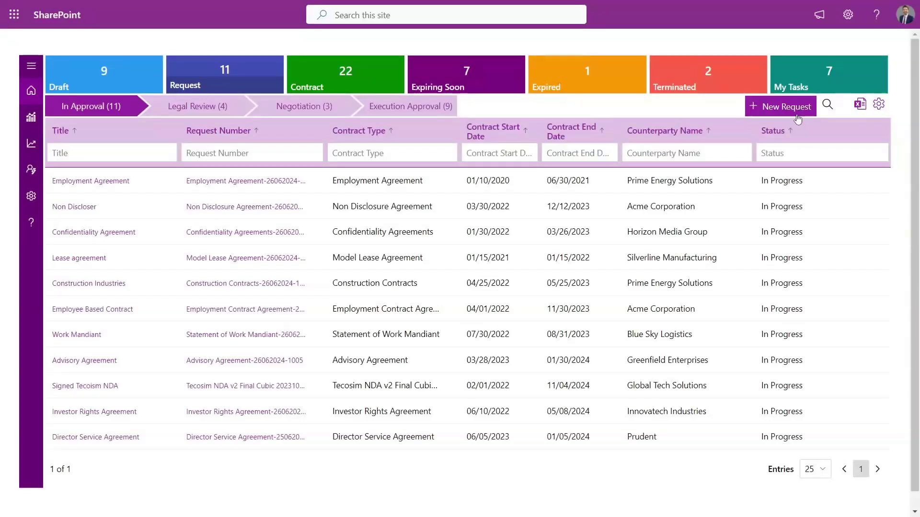
Step: Start a New Contract request titled 'Advisory Agreement' with Global Tech Solutions as counterparty
left_click(454, 57)
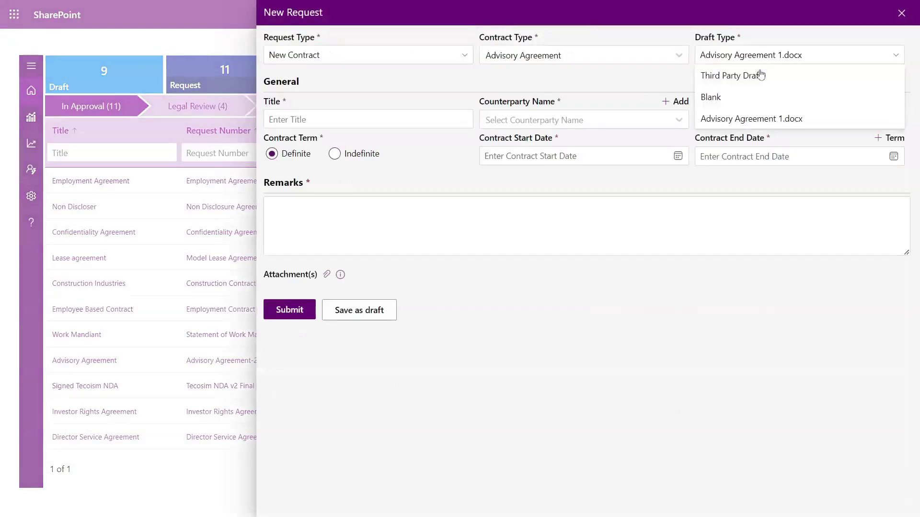
left_click(758, 73)
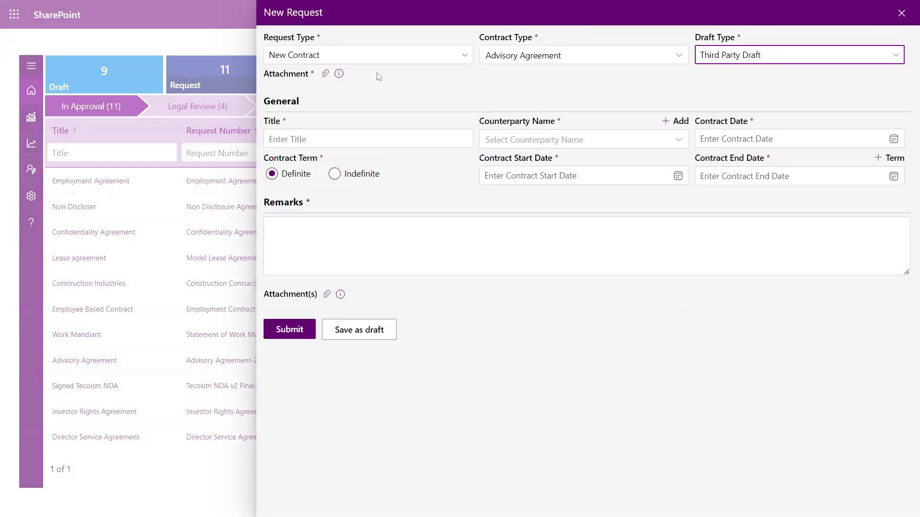
left_click(367, 153)
type("Advisory Agreement")
left_click(575, 157)
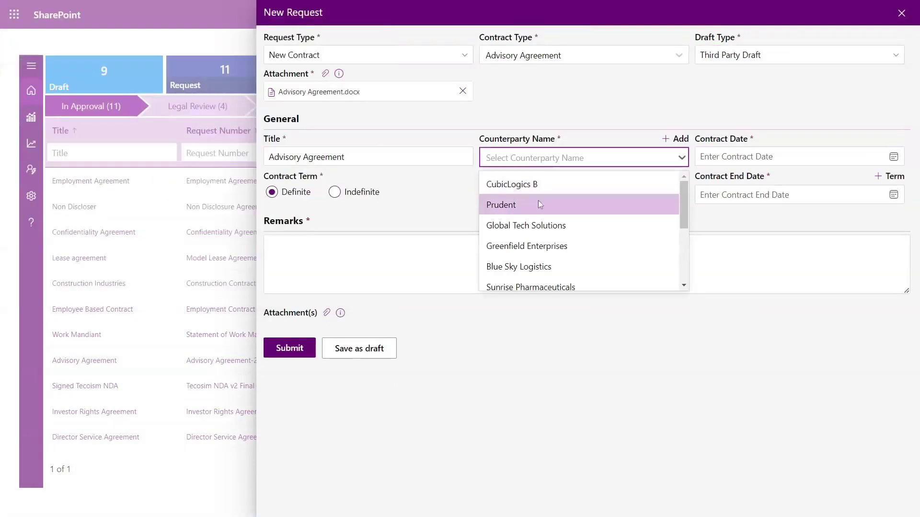
Step: Set the contract dates, with the end date on 12/01/2025
left_click(539, 221)
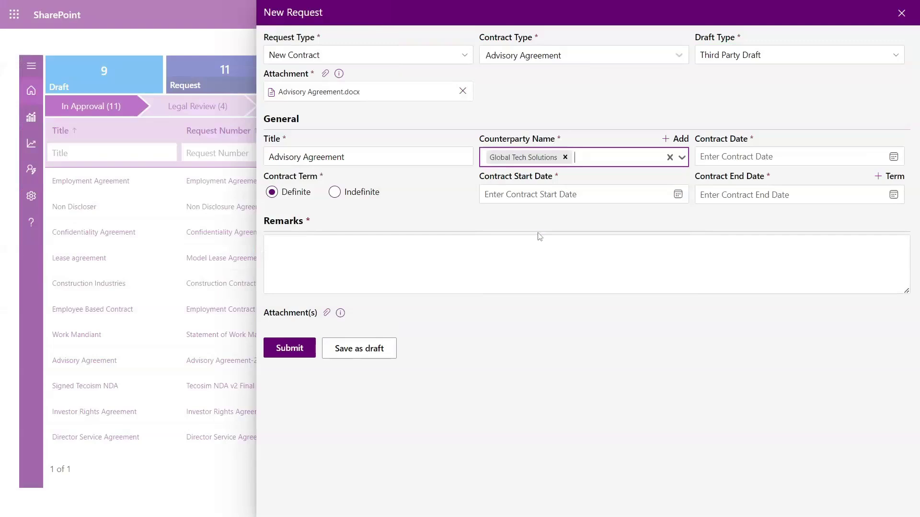
left_click(577, 193)
left_click(893, 194)
left_click(899, 219)
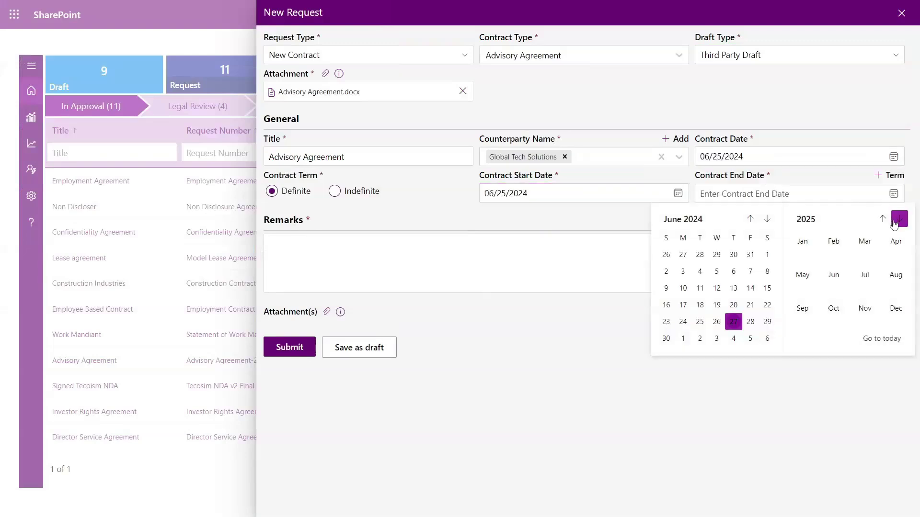
left_click(896, 308)
left_click(683, 254)
Step: Add remarks asking for the Advisory agreement to be reviewed, and submit the request
left_click(379, 264)
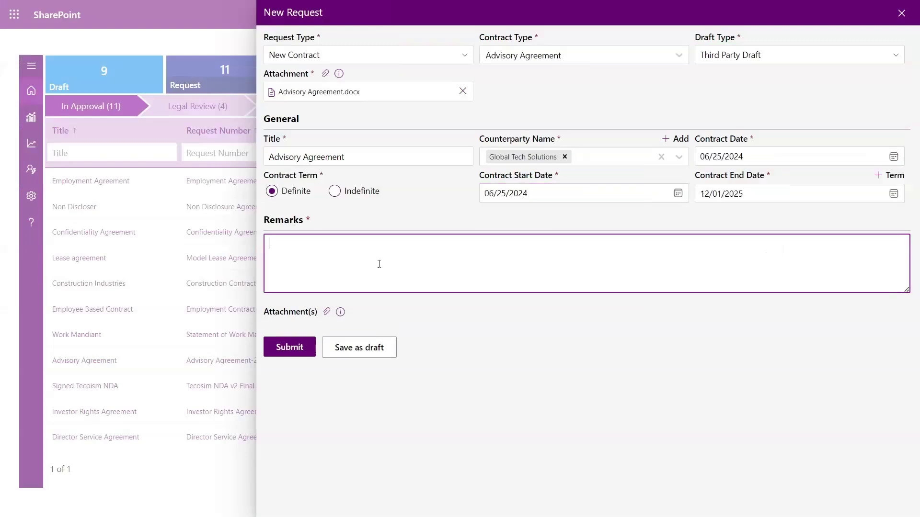
type("I am requesting for an Advisory agreement, please go through and if needed make the changes.")
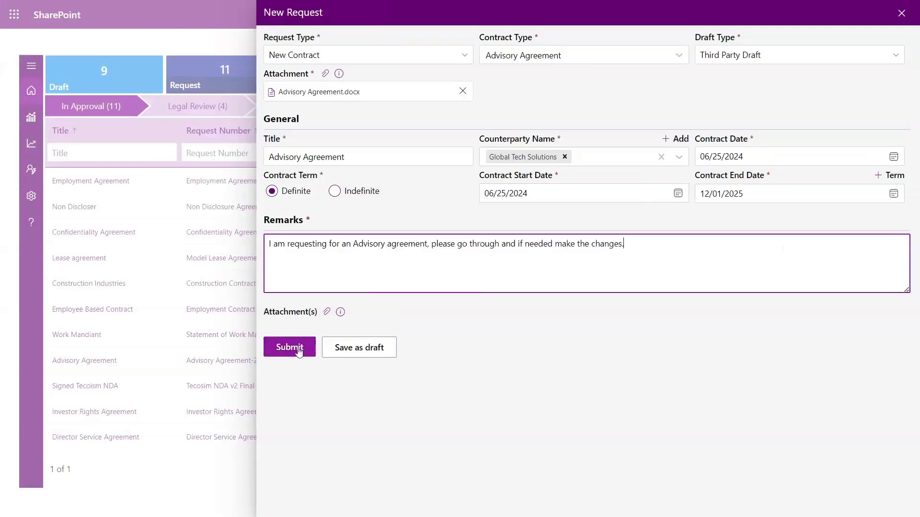
left_click(297, 348)
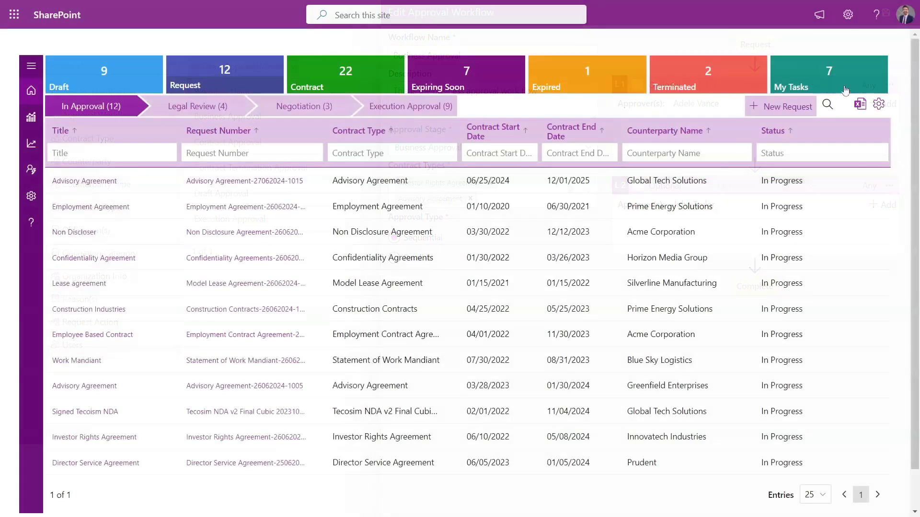
Step: Confirm the approver account is signed in, then open the Advisory Agreement request with all contract details expanded
left_click(905, 15)
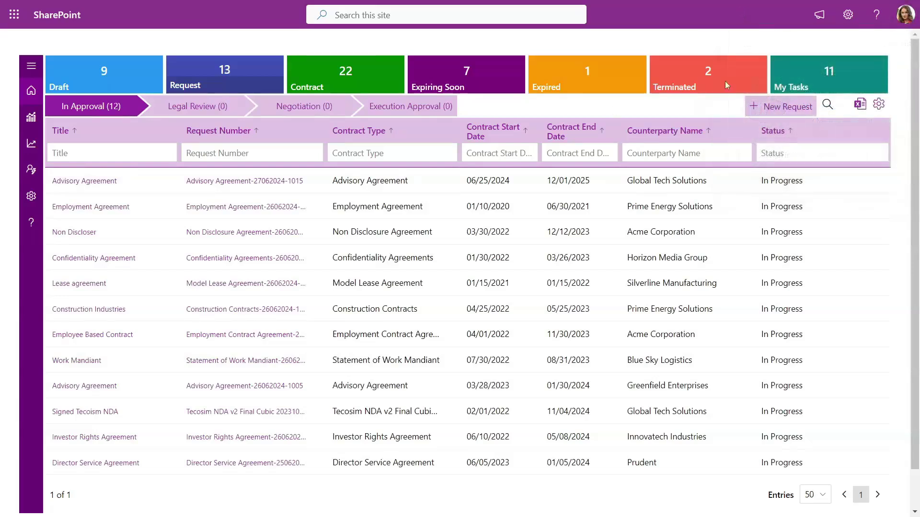
left_click(904, 23)
left_click(245, 180)
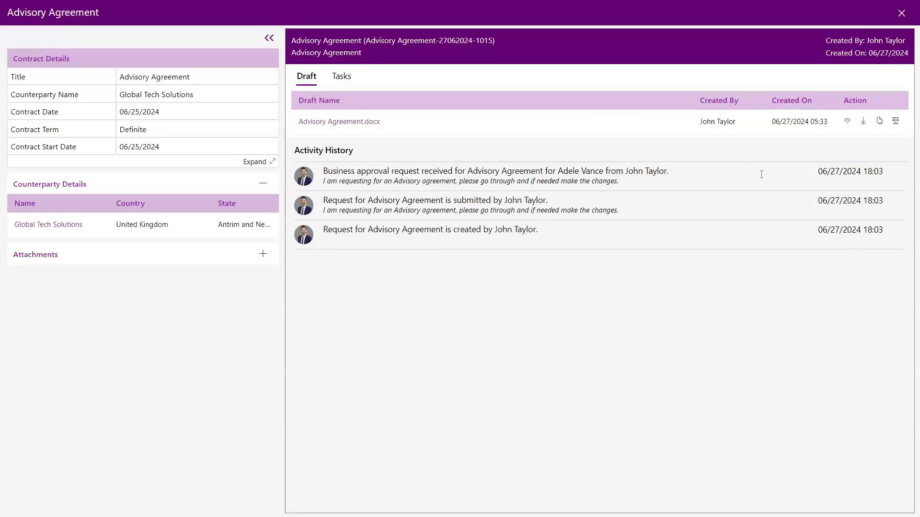
left_click(274, 163)
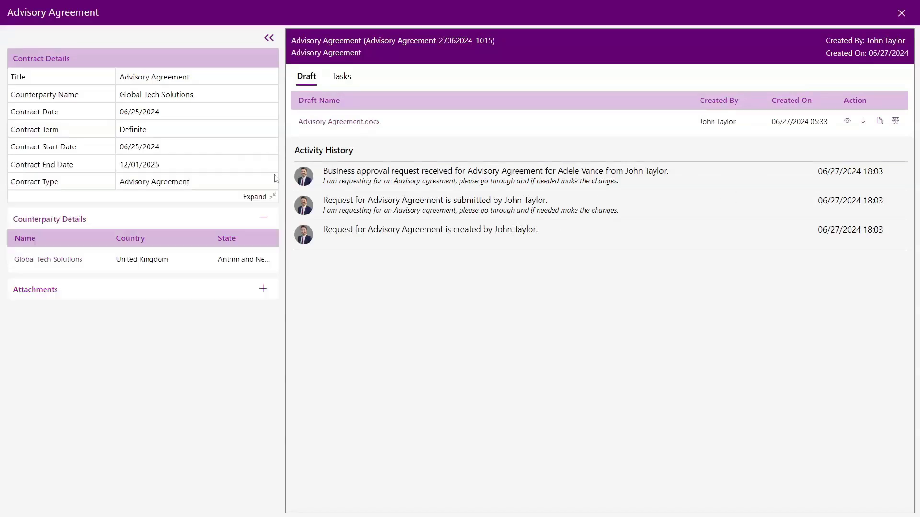
Step: Complete the draft heading to 'ADVISORY AGREEMENT', save it, then compare and view the edited draft
left_click(273, 197)
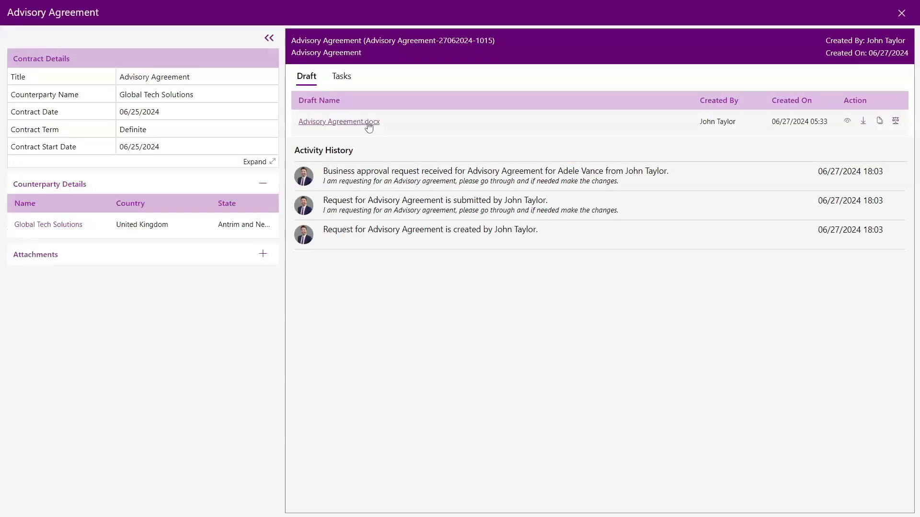
left_click(369, 125)
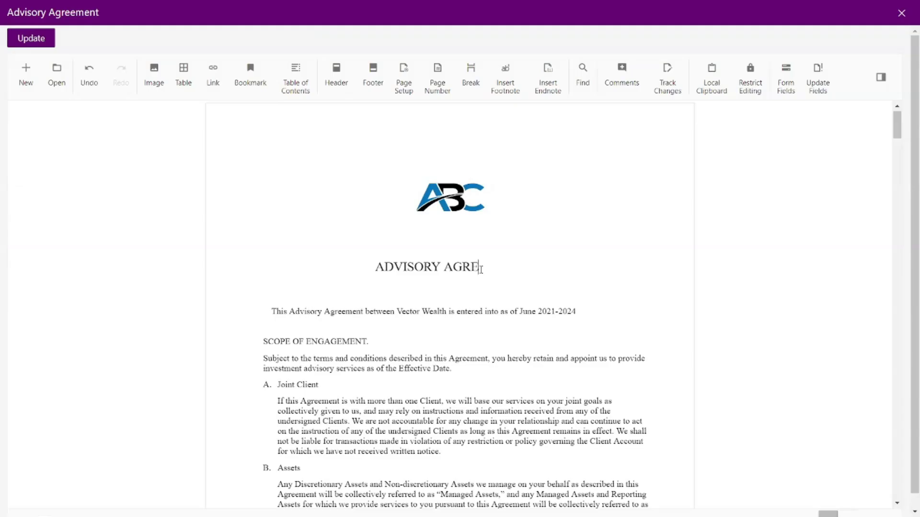
type("EMENT")
left_click_drag(897, 127, 897, 321)
left_click(38, 44)
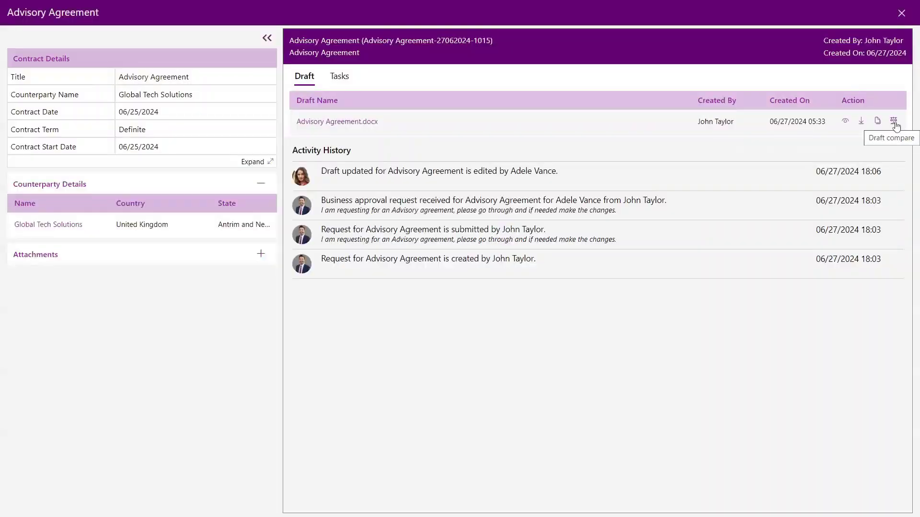
left_click(894, 121)
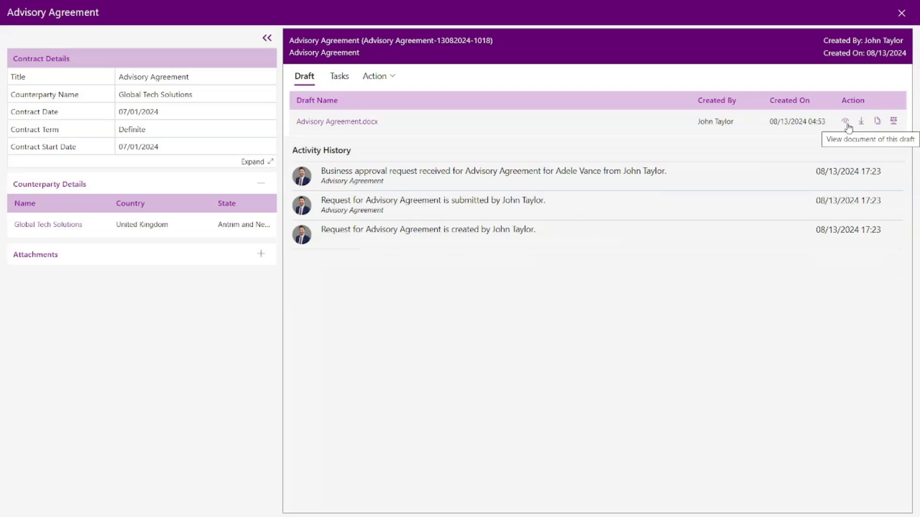
left_click(845, 121)
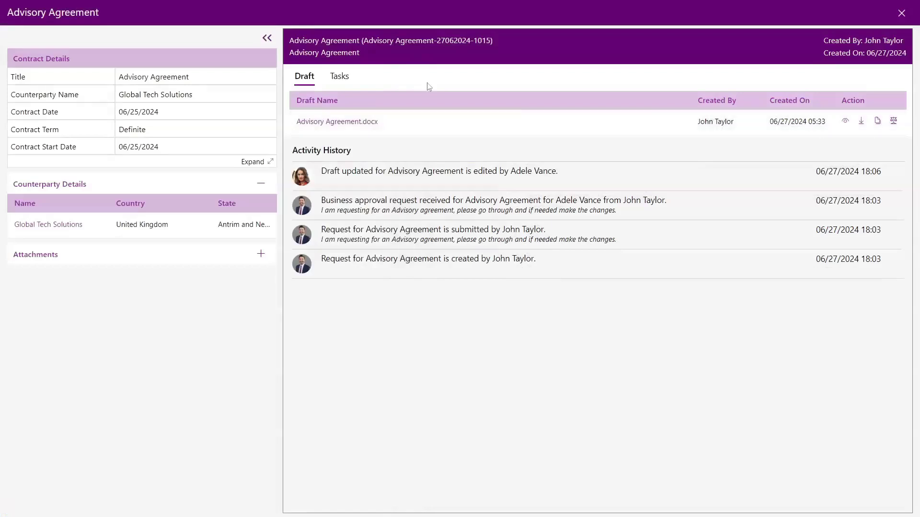
Step: Approve the Advisory Agreement approval task and send the contract on for legal review
left_click(339, 76)
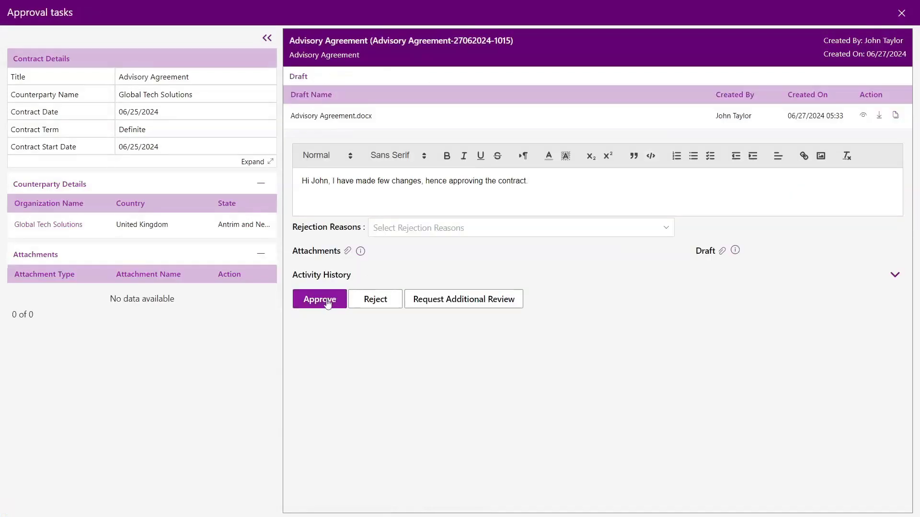
left_click(327, 302)
left_click(433, 315)
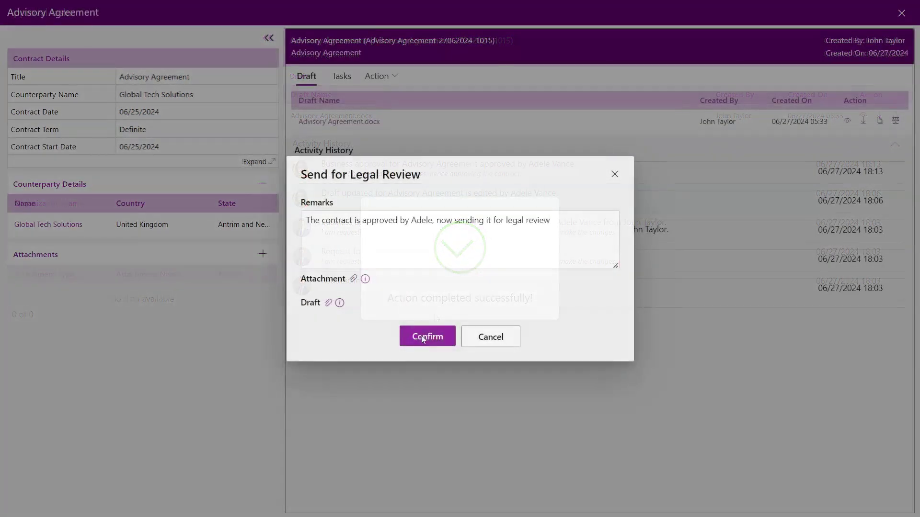
left_click(422, 337)
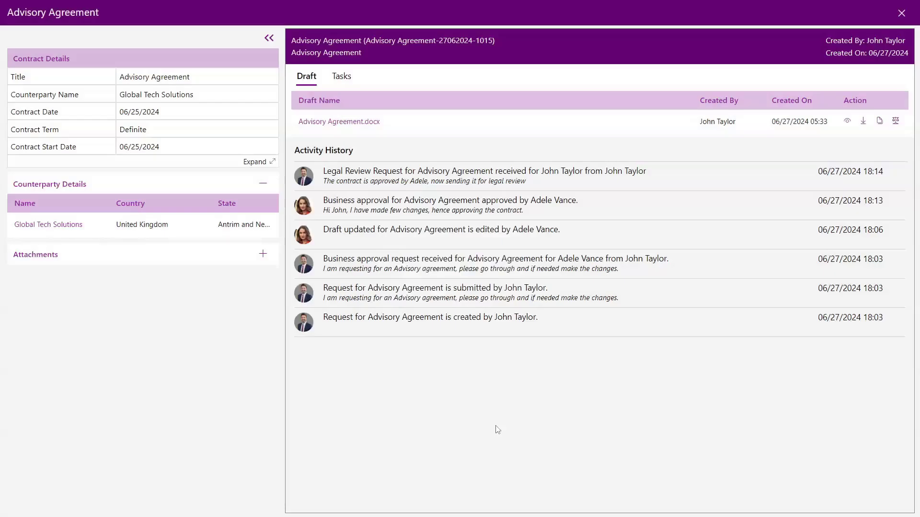
Step: Approve the Legal Review task with comment 'The contract is good to go.' and return to the list
left_click(341, 81)
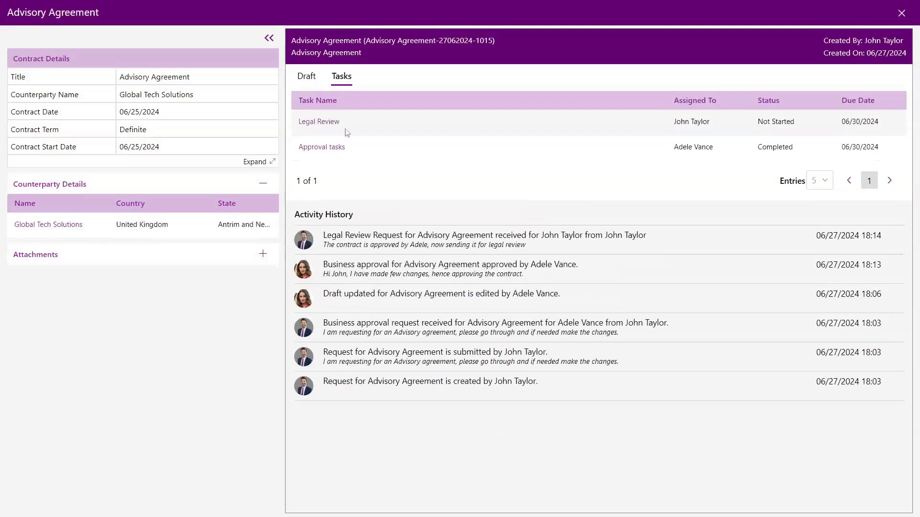
left_click(326, 123)
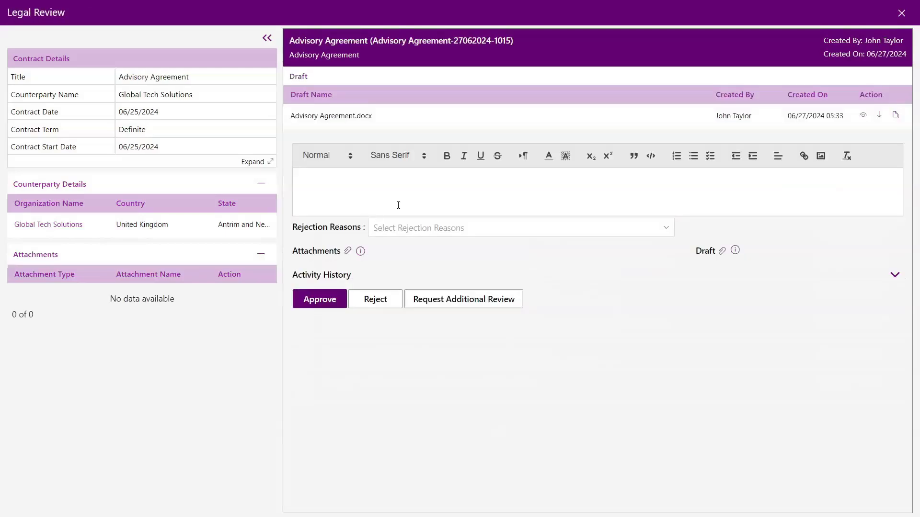
left_click(398, 205)
type("The contract is good to go.")
left_click(329, 304)
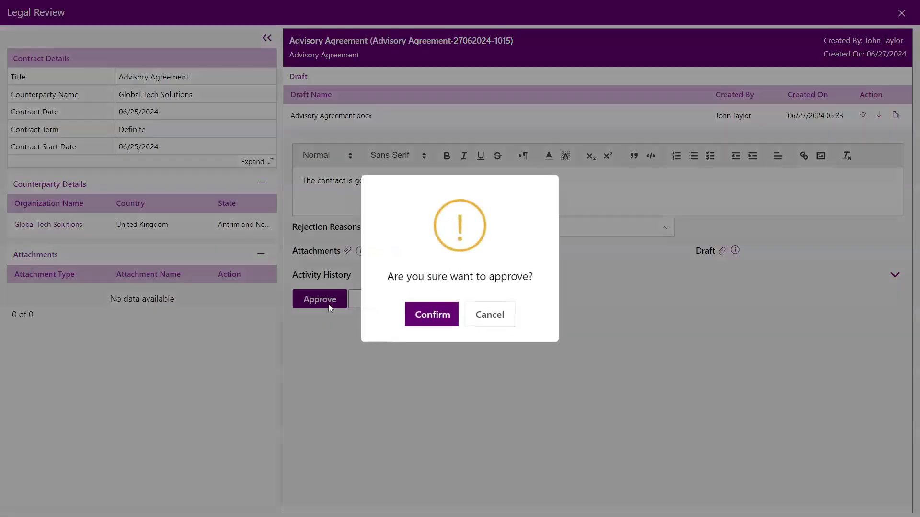
left_click(432, 314)
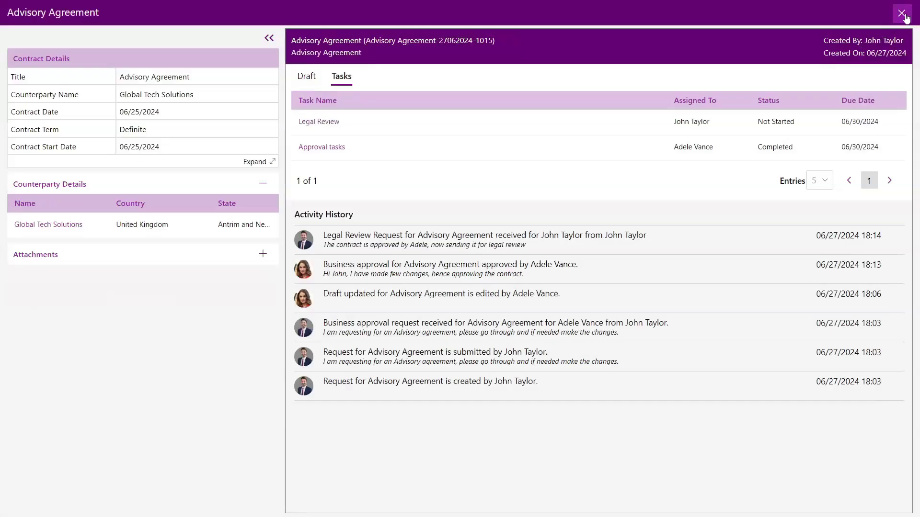
left_click(901, 14)
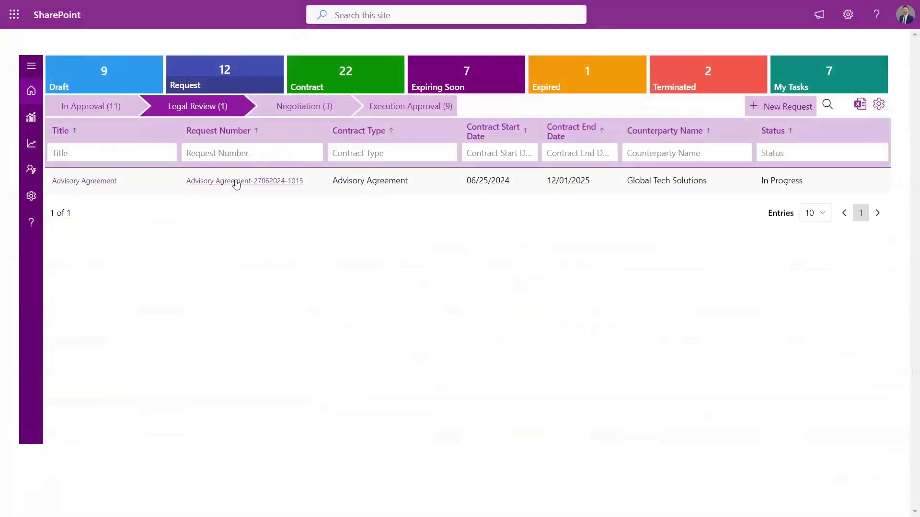
Step: Open the Advisory Agreement request and print its current draft as a PDF
left_click(236, 182)
left_click(380, 76)
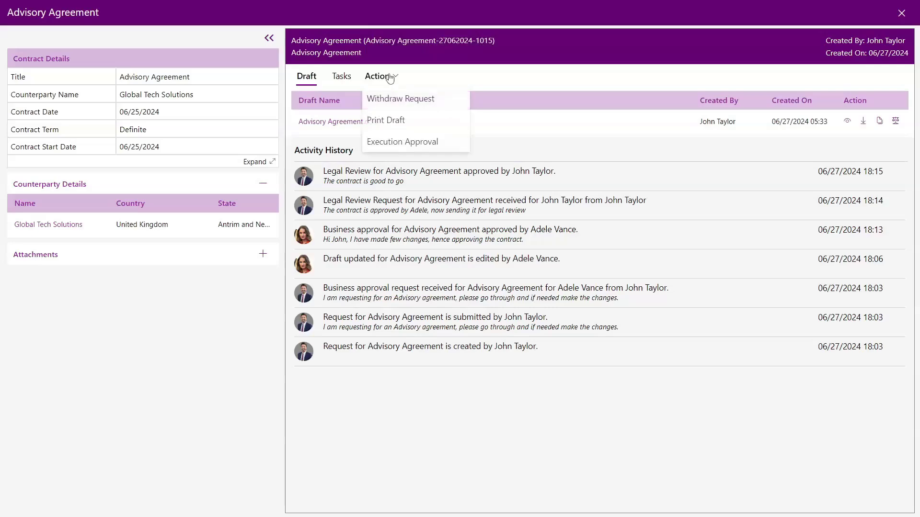
left_click(395, 124)
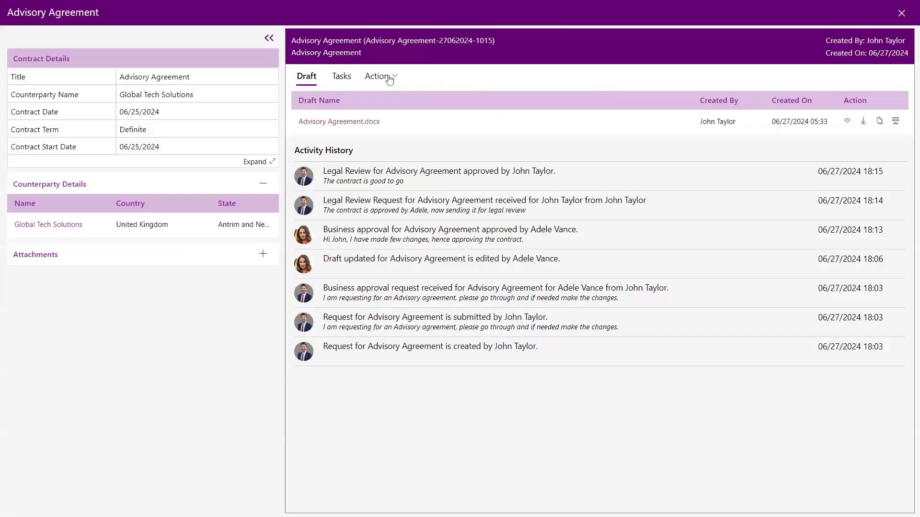
Step: Run Execution Approval, attach Advisory Agreement.pdf as the contract file, and publish it
left_click(389, 78)
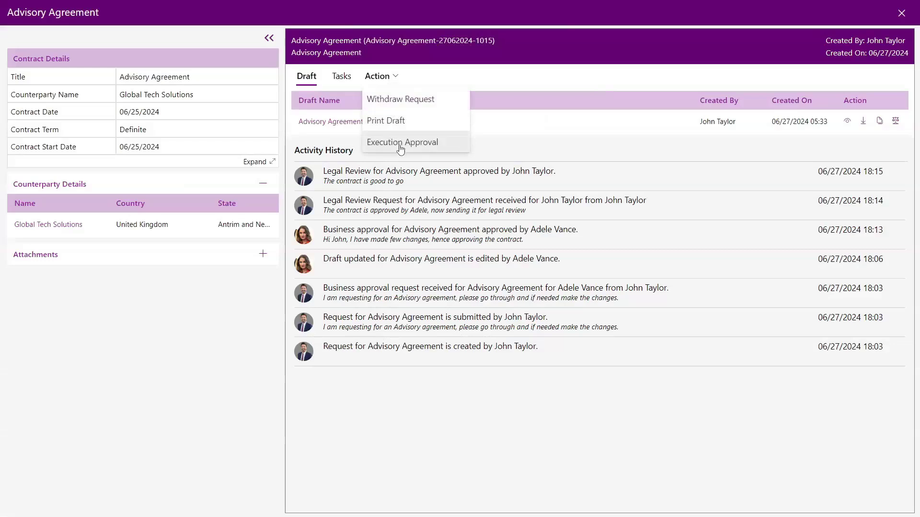
left_click(401, 144)
left_click(315, 75)
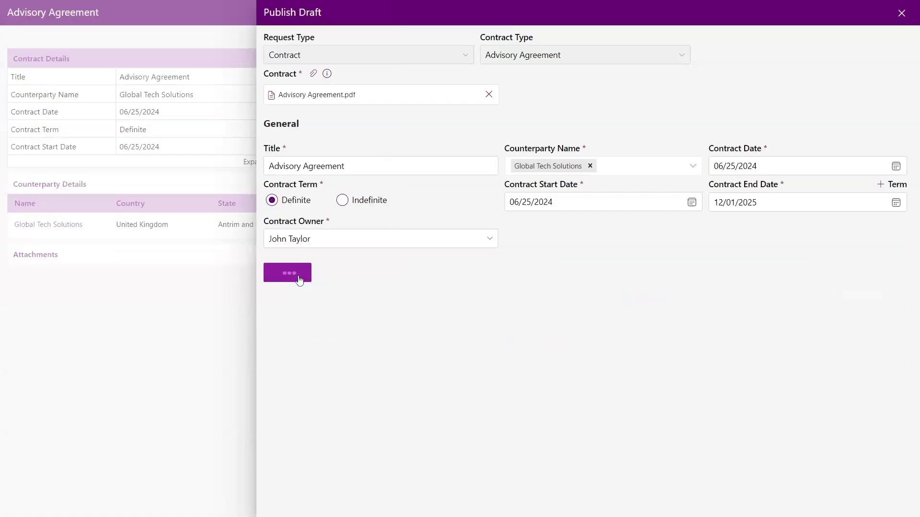
left_click(290, 273)
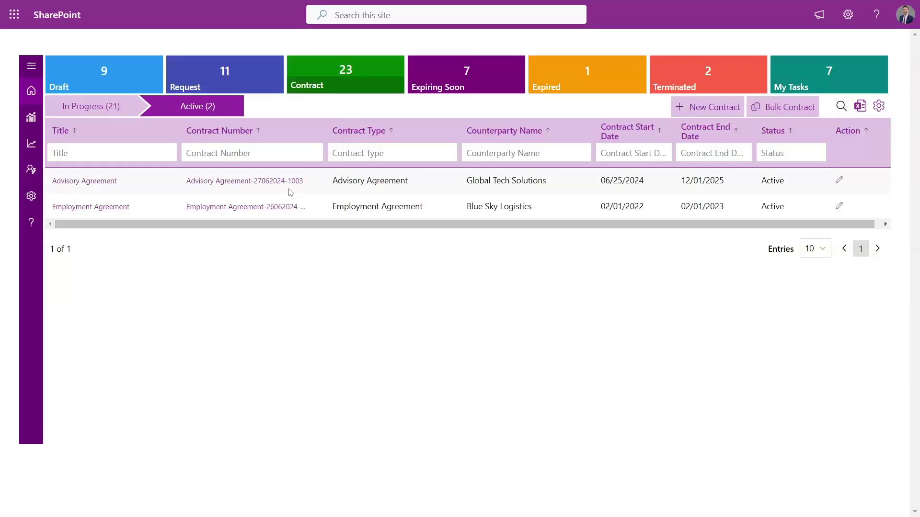
Step: Open the Advisory Agreement contract and edit its Payment of Advisory Fees obligation
left_click(283, 180)
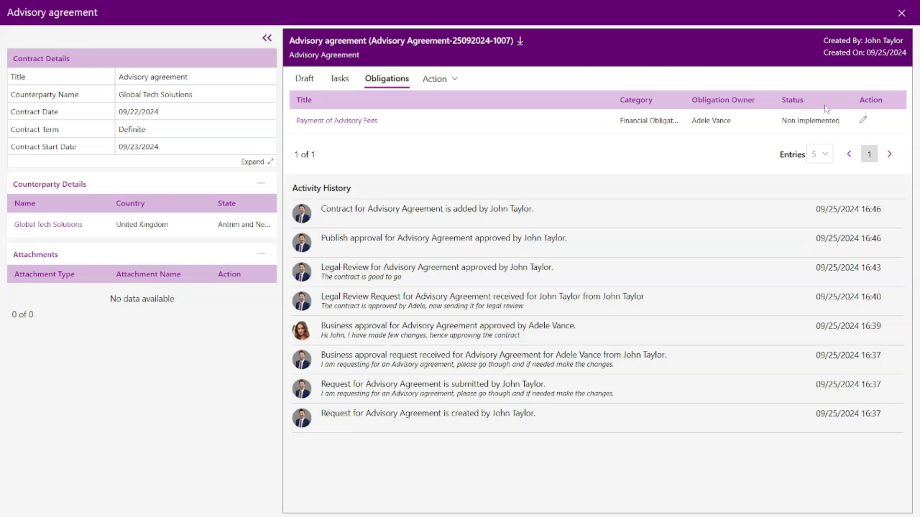
left_click(863, 122)
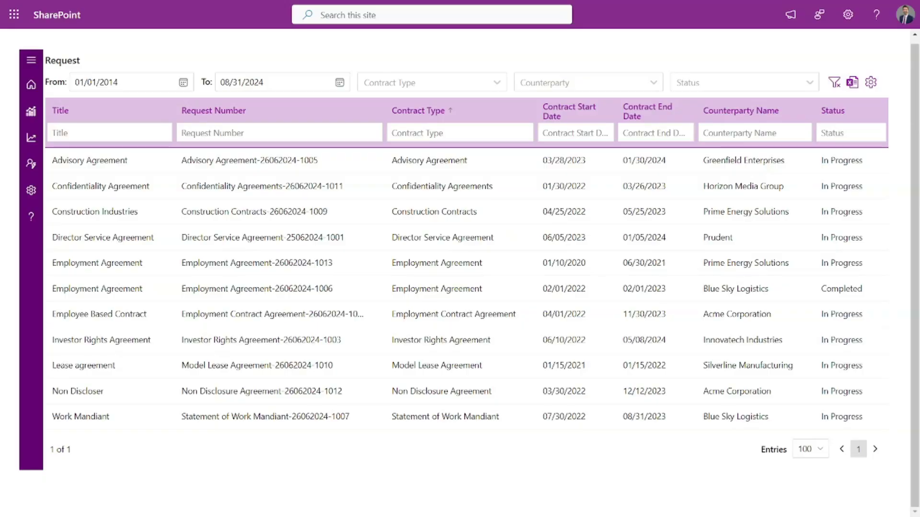
left_click(871, 85)
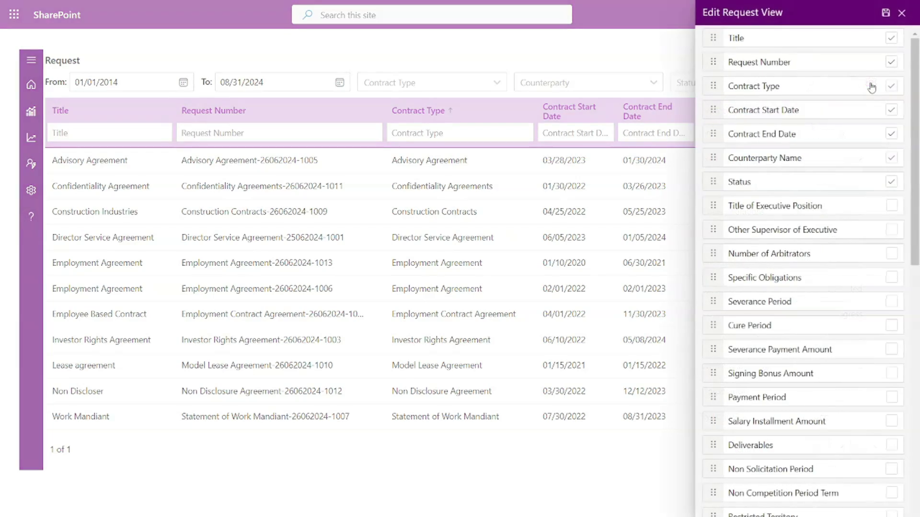
scroll(871, 86, "down", 3)
scroll(803, 272, "down", 9)
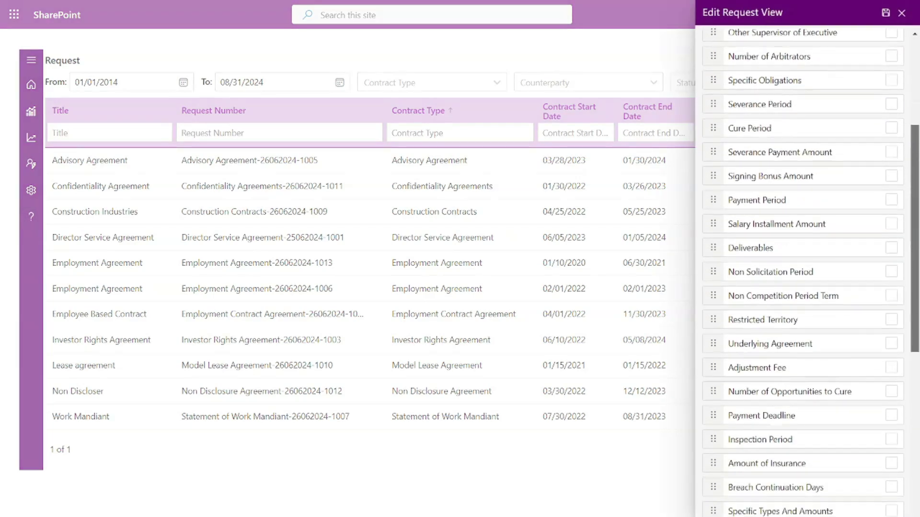
scroll(803, 273, "down", 3)
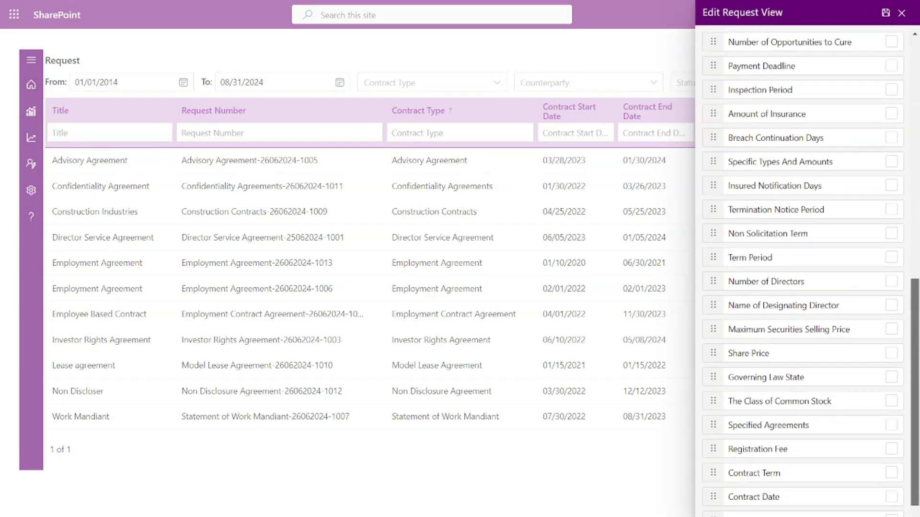
left_click(901, 13)
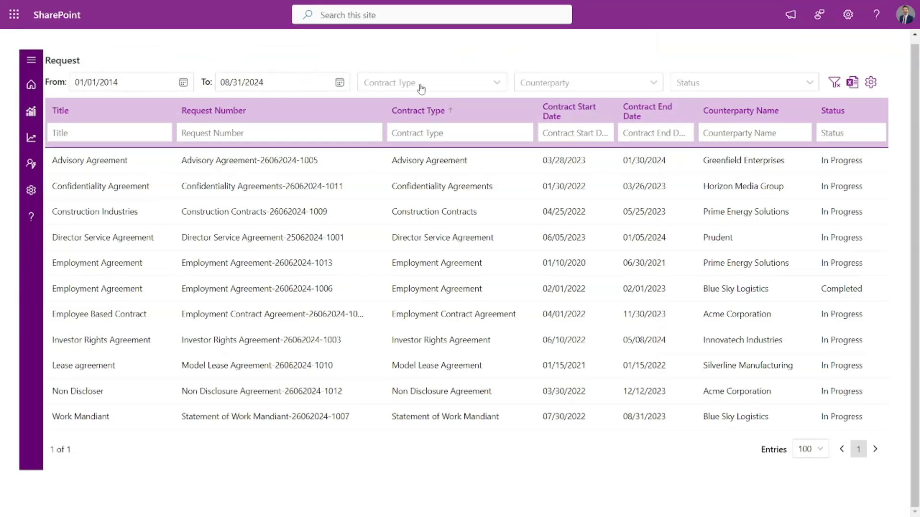
left_click(498, 85)
left_click(498, 86)
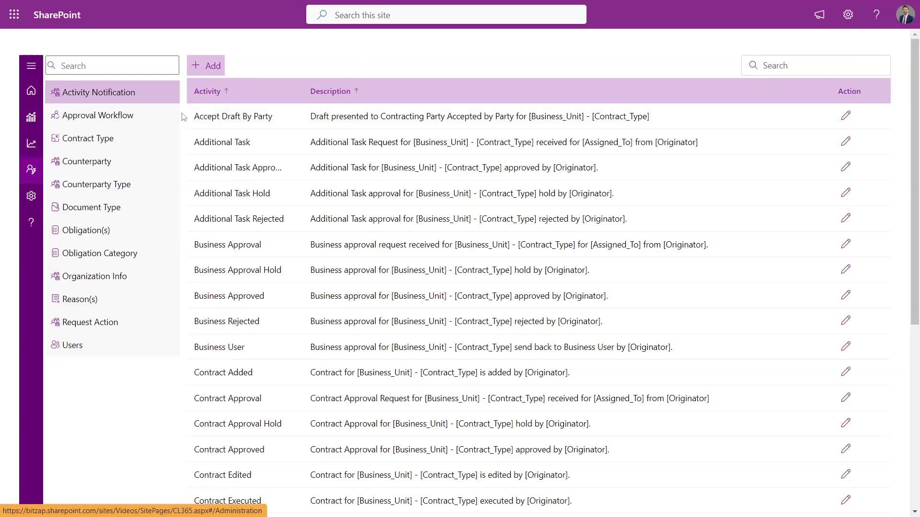
Step: Browse the Approval Workflow, Contract Type and Counterparty lists, ending on the Users list
left_click(169, 119)
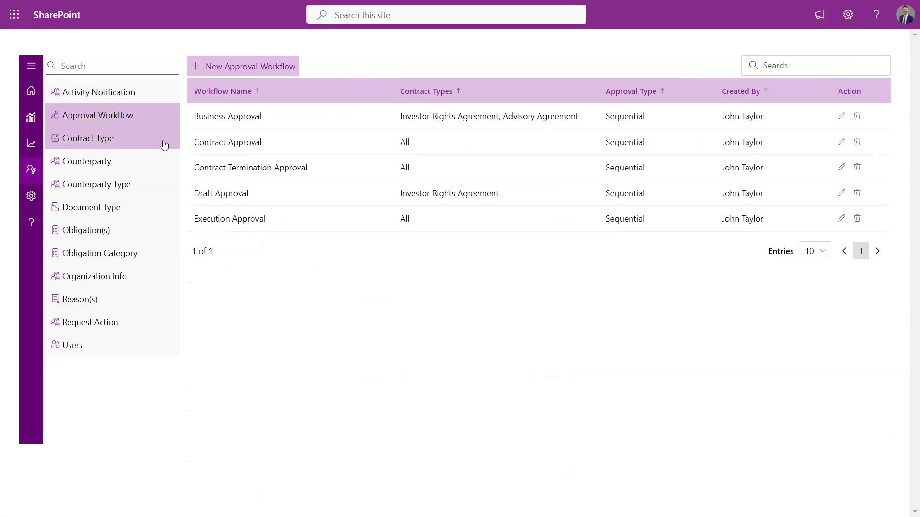
left_click(164, 143)
left_click(161, 164)
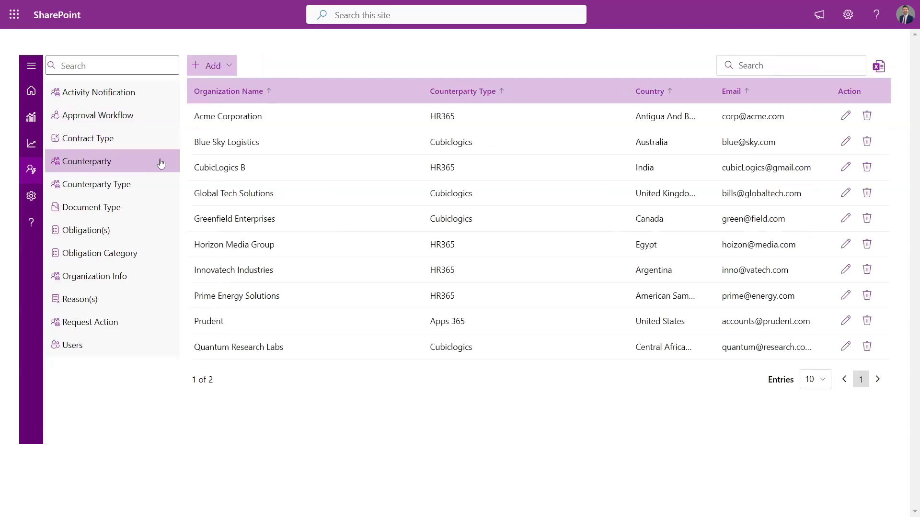
left_click(163, 346)
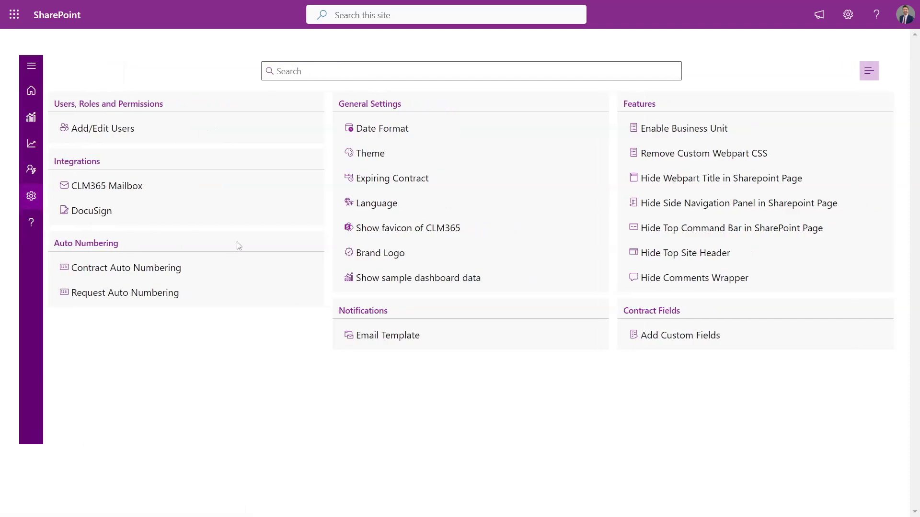
Step: Review the DocuSign integration settings, then view the Brand Logo settings
left_click(232, 213)
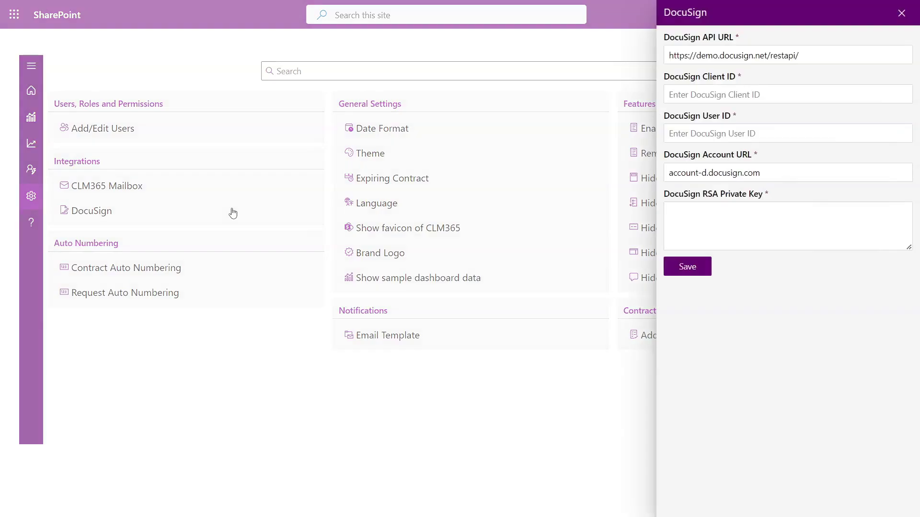
left_click(901, 13)
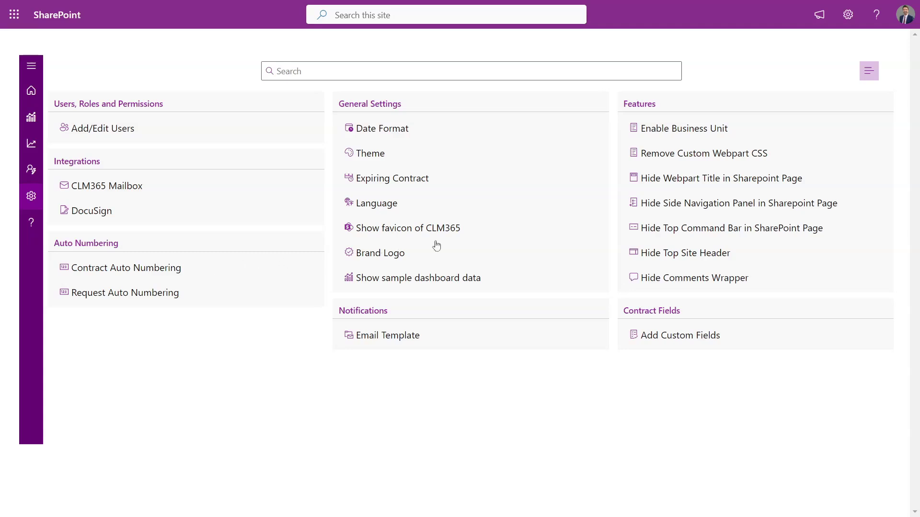
left_click(494, 258)
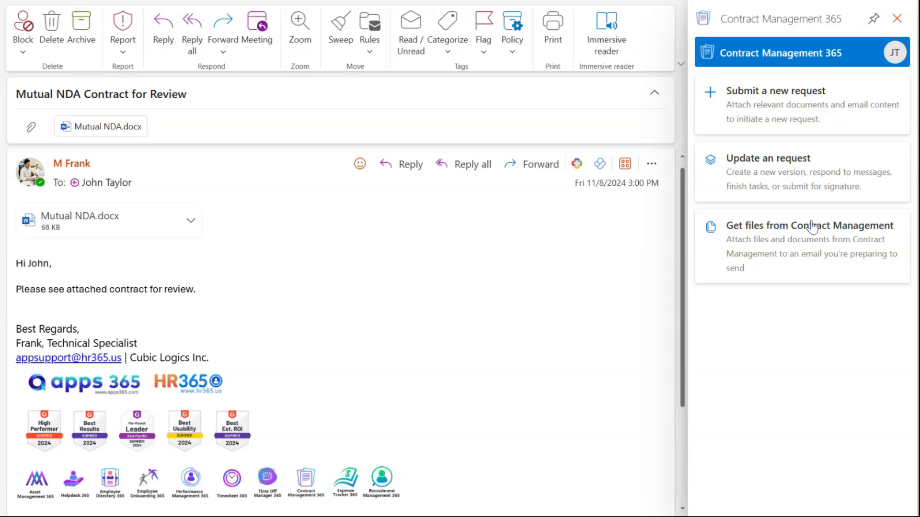
left_click(770, 95)
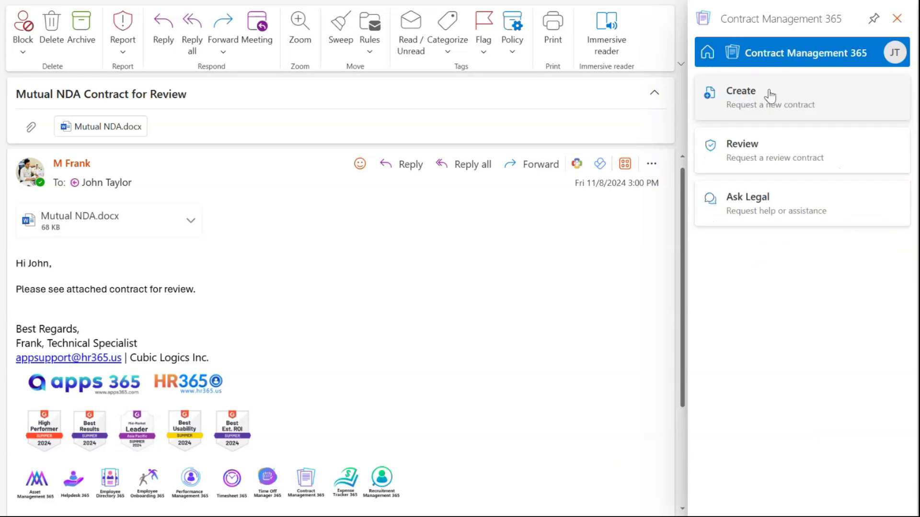